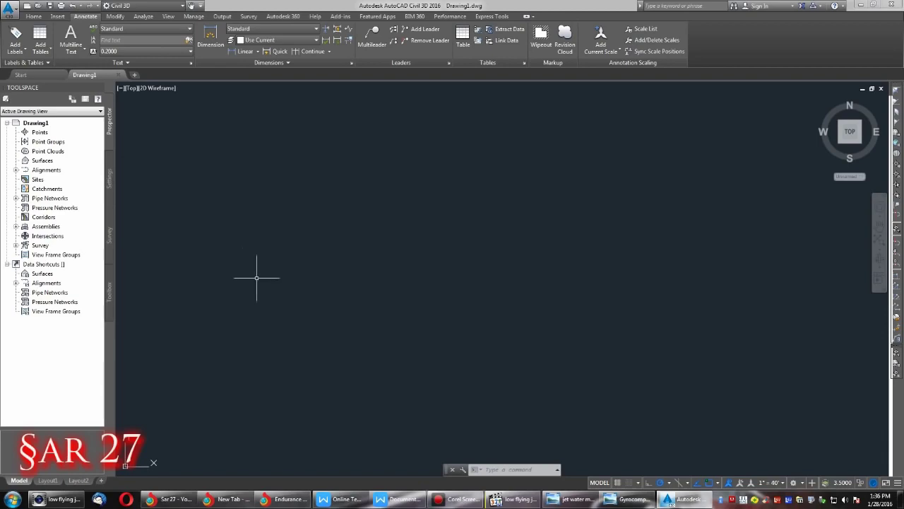
Step: Bring up the Gyrocompass Plane reference image in Windows Photo Viewer
click(628, 500)
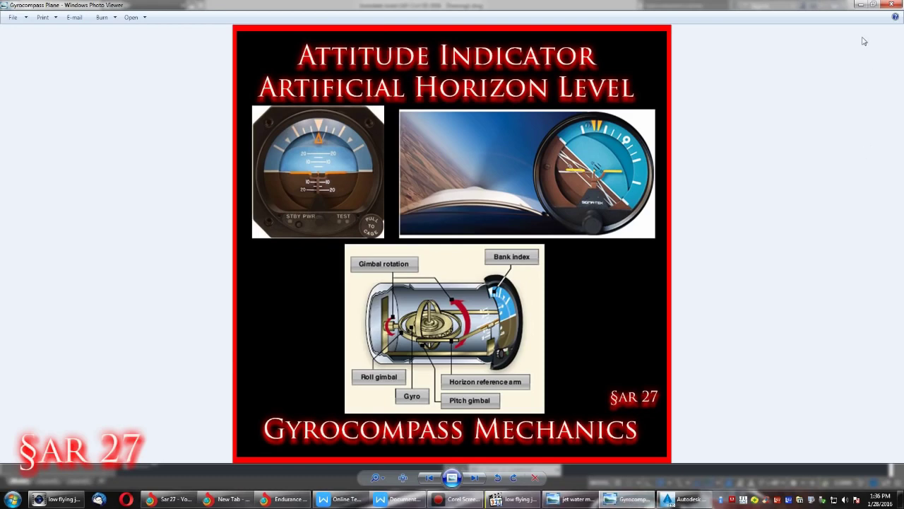
Step: Minimize the Gyrocompass image to get back to the empty AutoCAD drawing
click(861, 6)
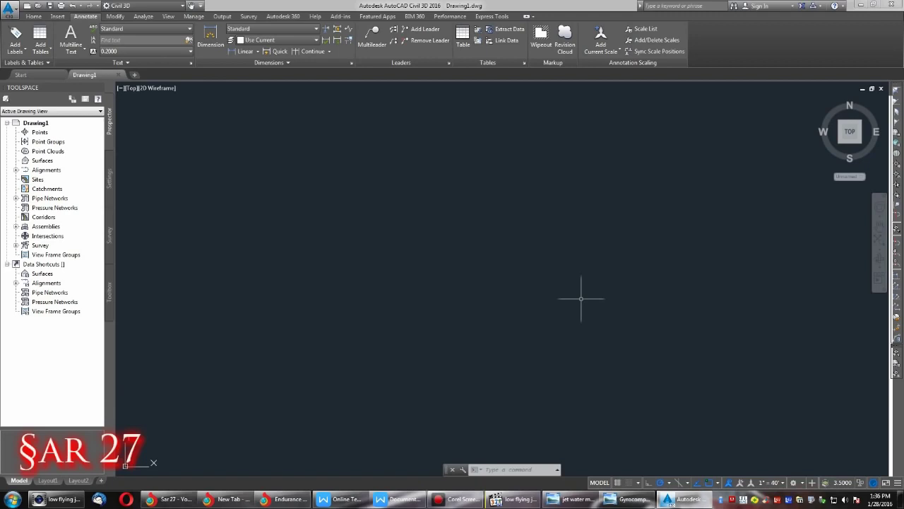
mouse_move(525, 505)
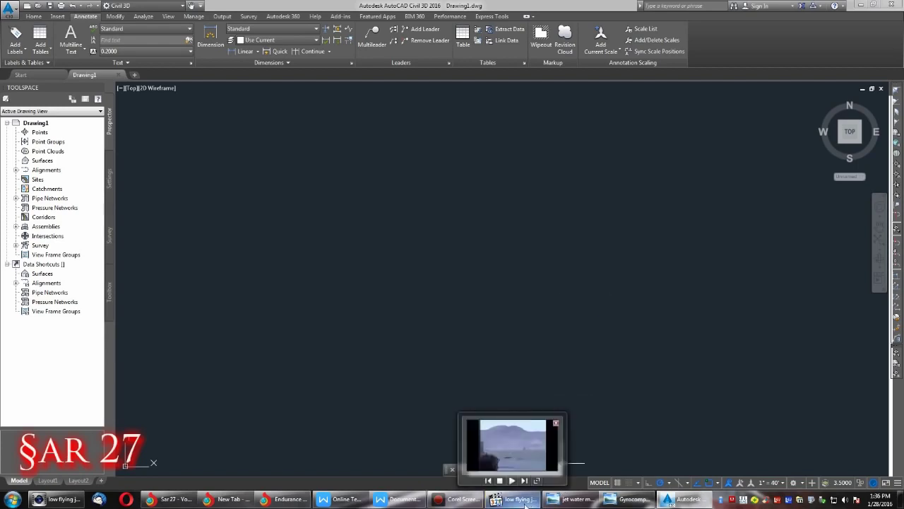
Step: Open the low flying jet blue eagles clip in Windows Media Player, play it, then stop it
click(515, 451)
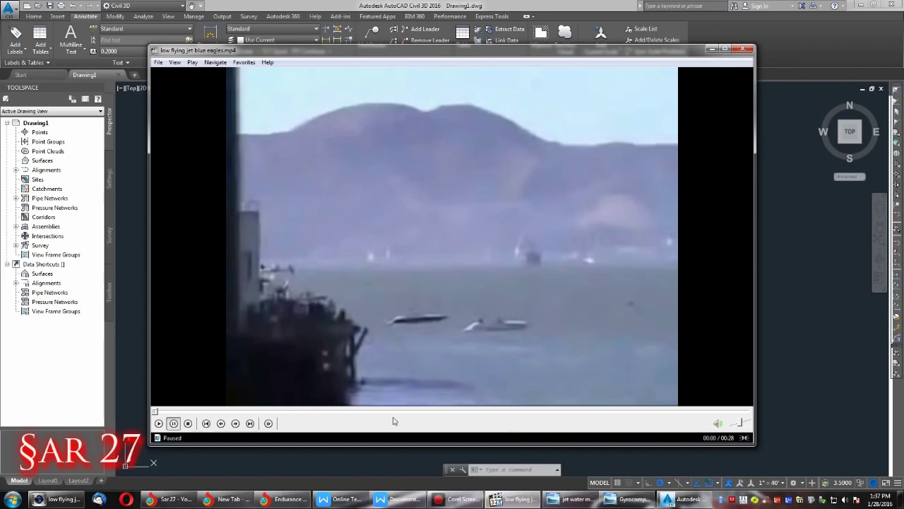
click(158, 423)
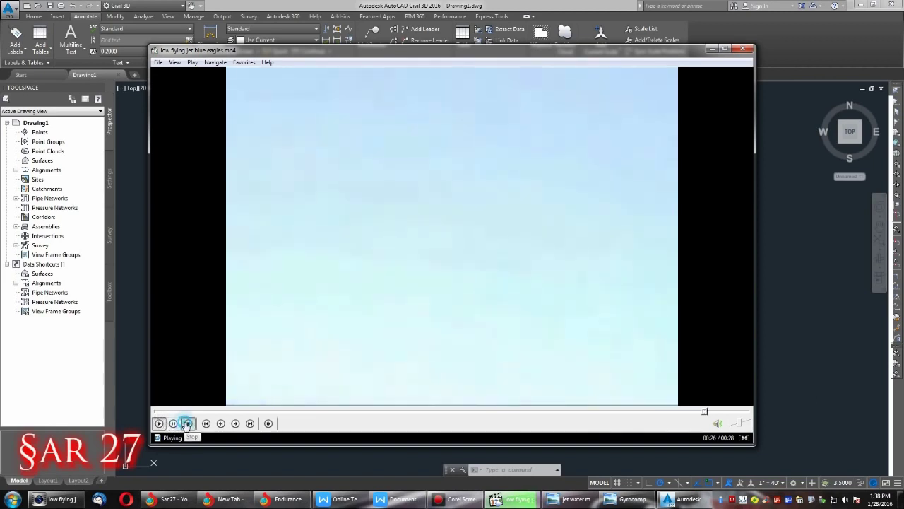
click(188, 423)
Step: Replay the jet clip, stop it back at 00:00, and minimize the player
click(159, 423)
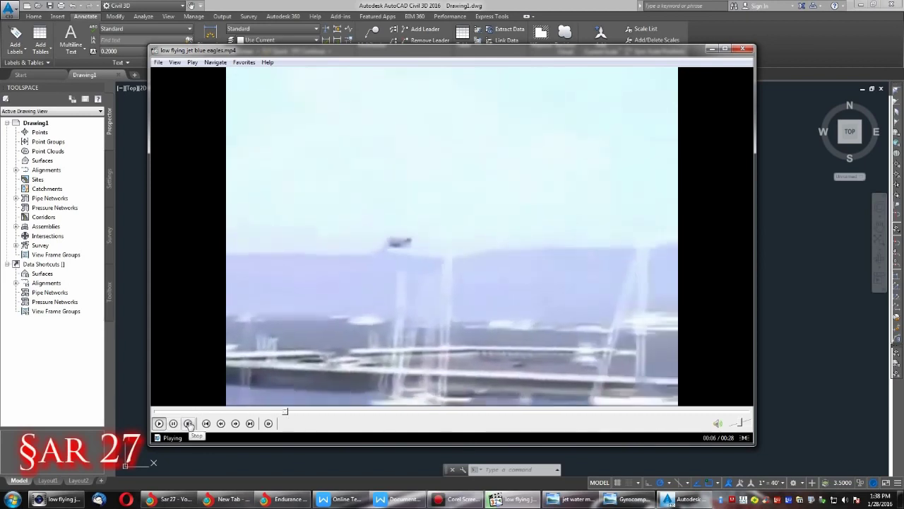
click(188, 423)
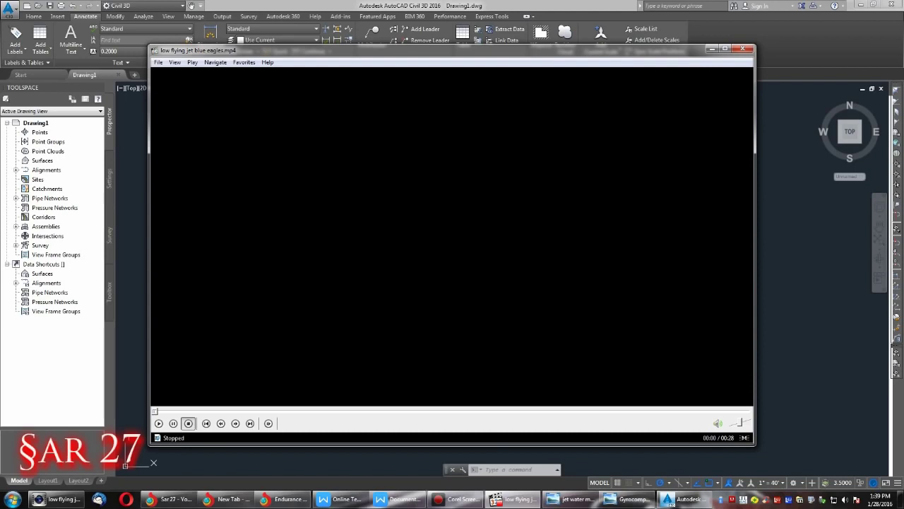
click(713, 50)
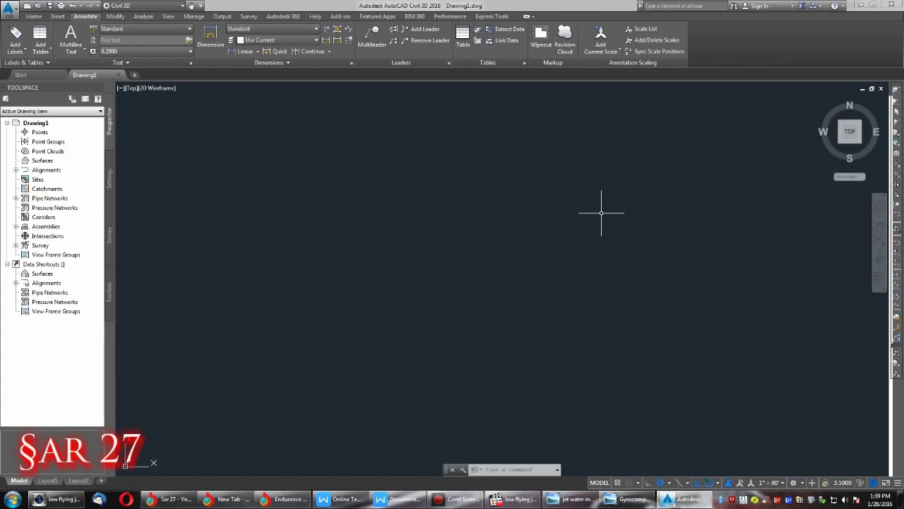
Step: Review the jet water military image's 199.8-mile, 26.713-foot curvature-drop calculations, then return to AutoCAD
click(573, 503)
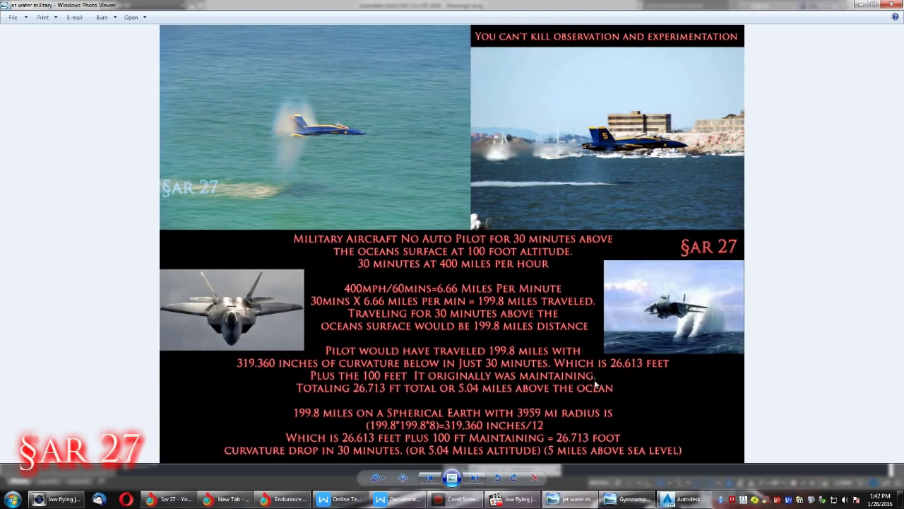
click(683, 501)
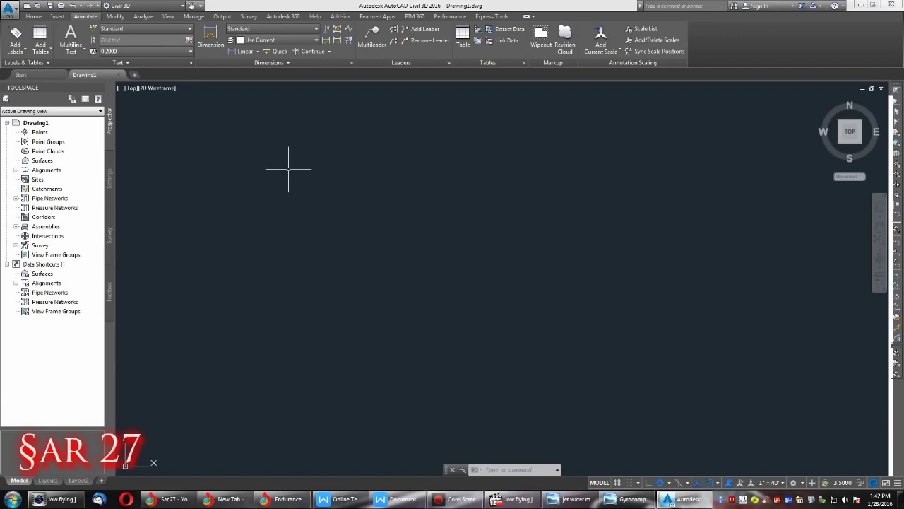
Step: Draw a circle of radius 3959 to represent the Earth and pan it down-left
text(c)
key(Return)
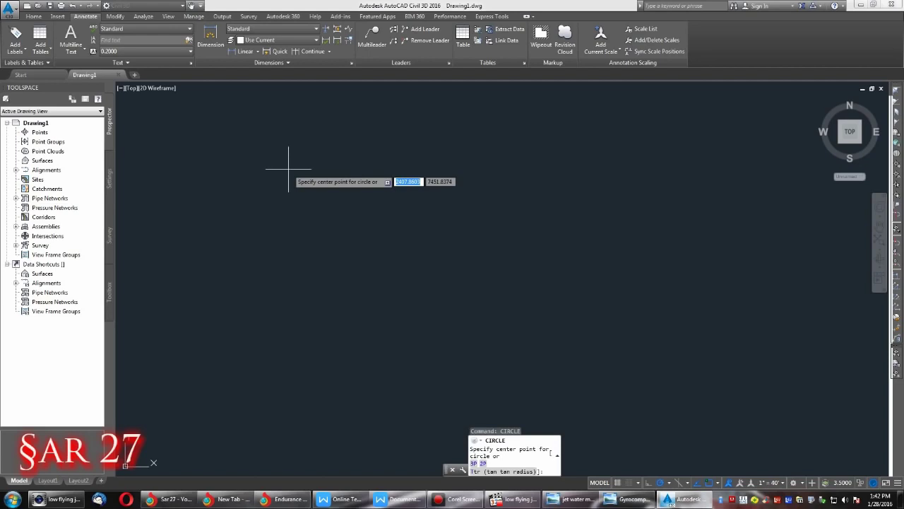
click(358, 186)
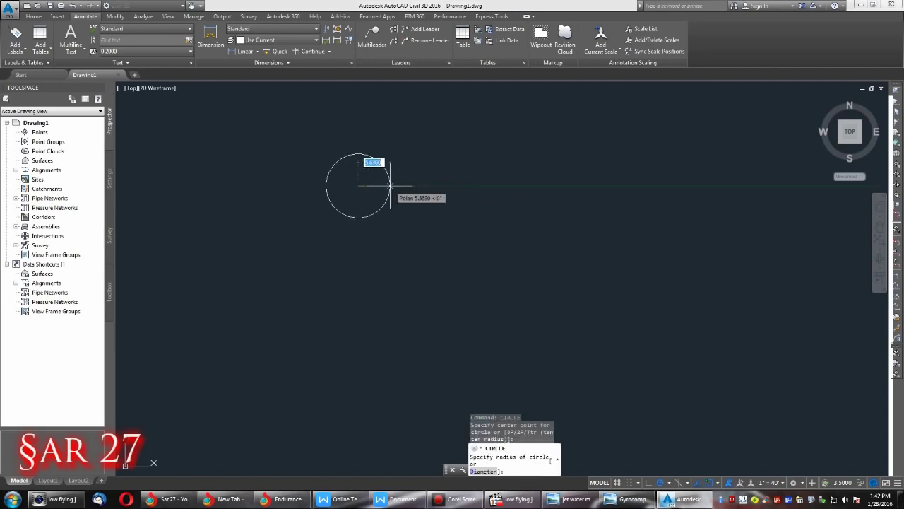
text(3959)
key(Return)
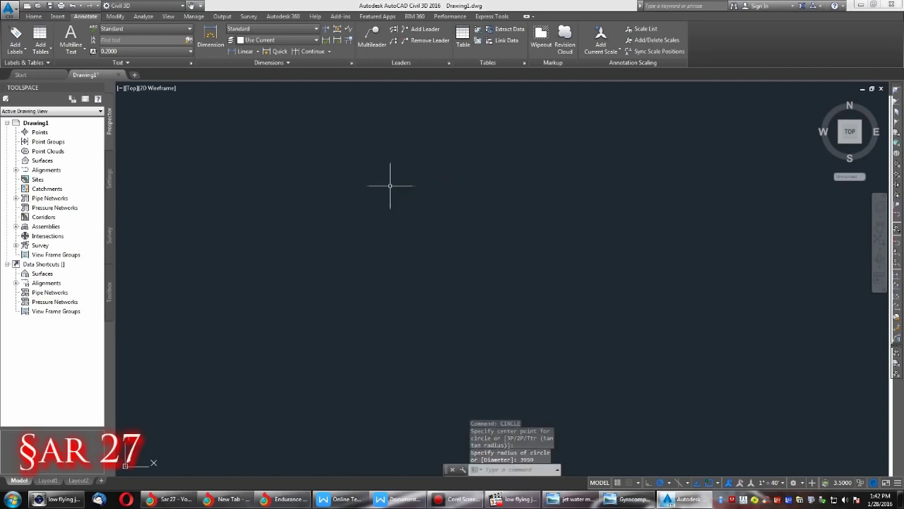
scroll(390, 185, down, 5)
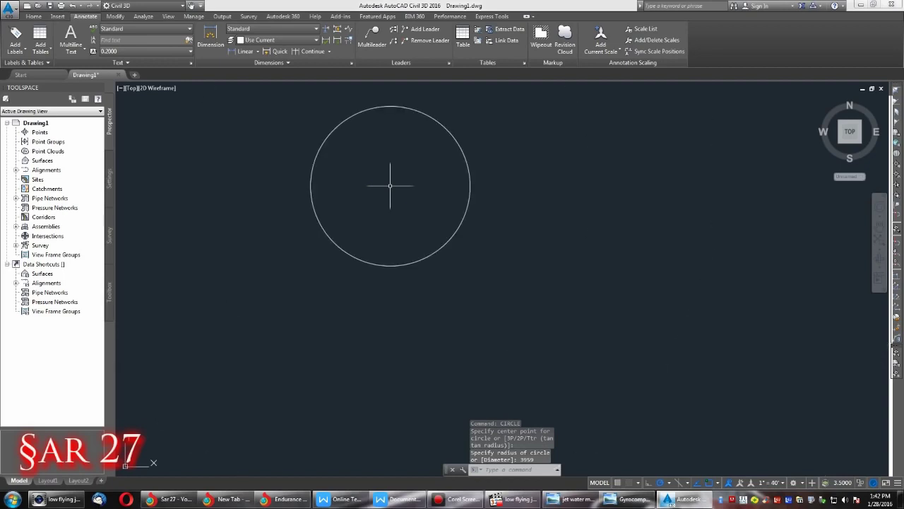
click(192, 6)
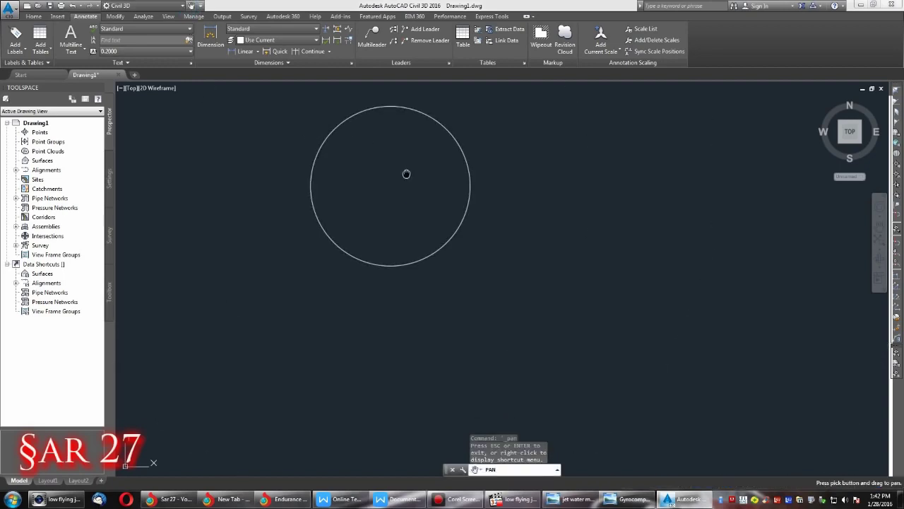
drag(408, 174, 358, 299)
key(Escape)
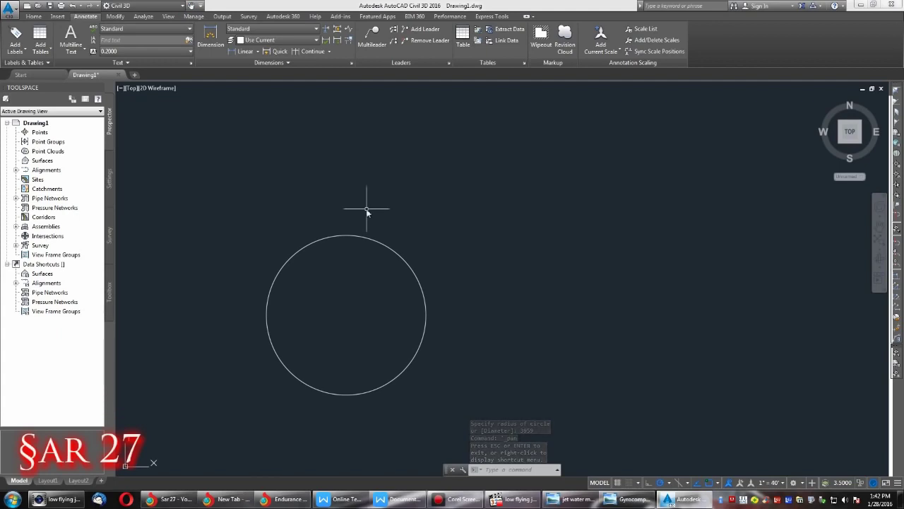
key(l)
key(Return)
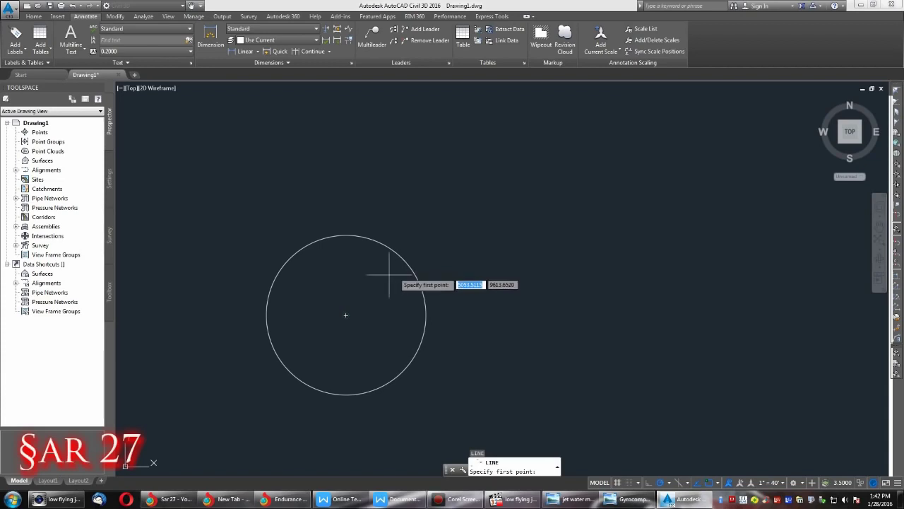
Step: Draw a vertical radius line from the circle's centre up to its top quadrant
click(346, 314)
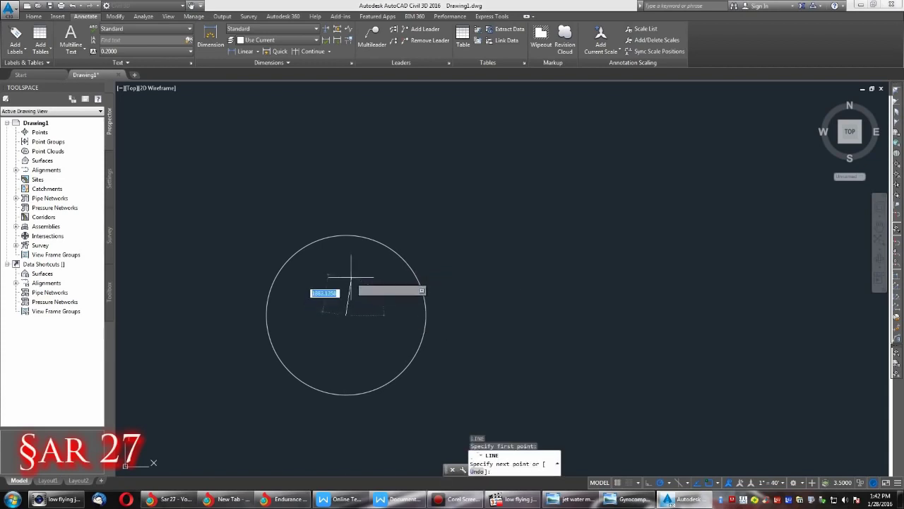
click(346, 236)
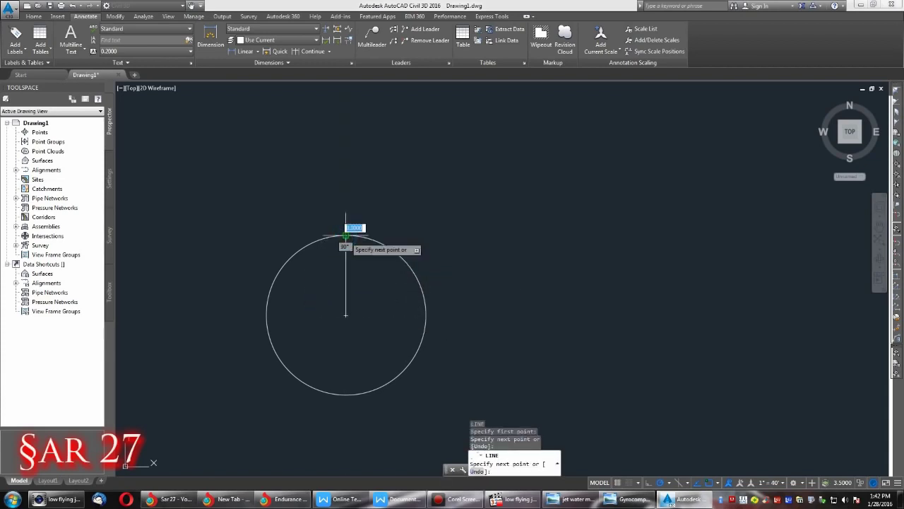
scroll(345, 233, up, 8)
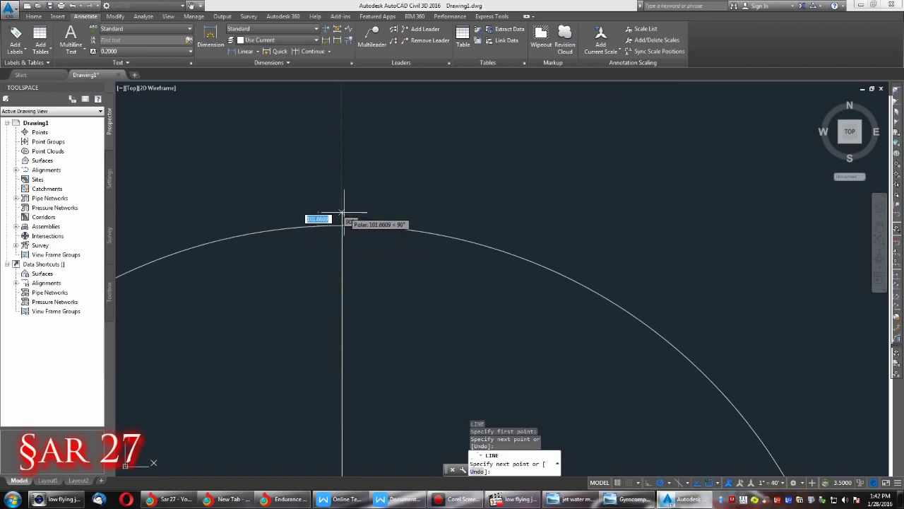
click(13, 499)
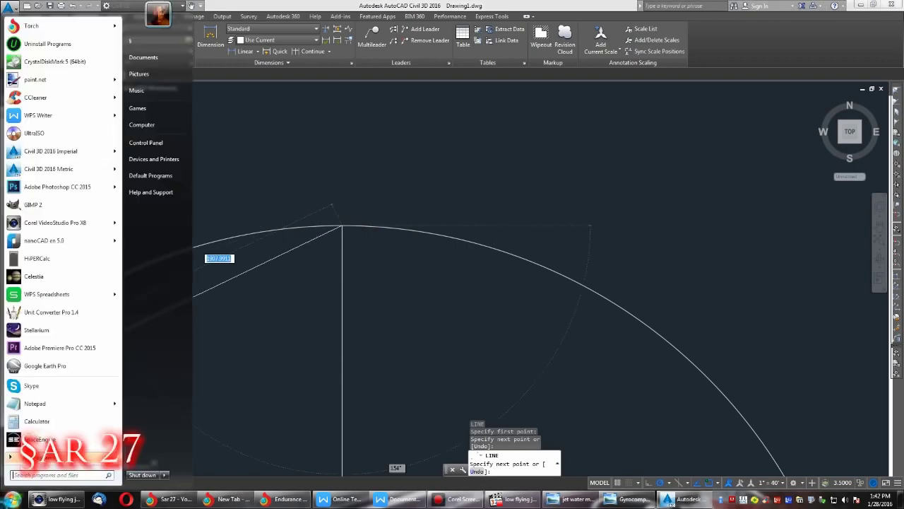
Step: In HiPER Calc, convert 100 feet to miles: 100 ÷ 5280 = 0.01893
click(55, 263)
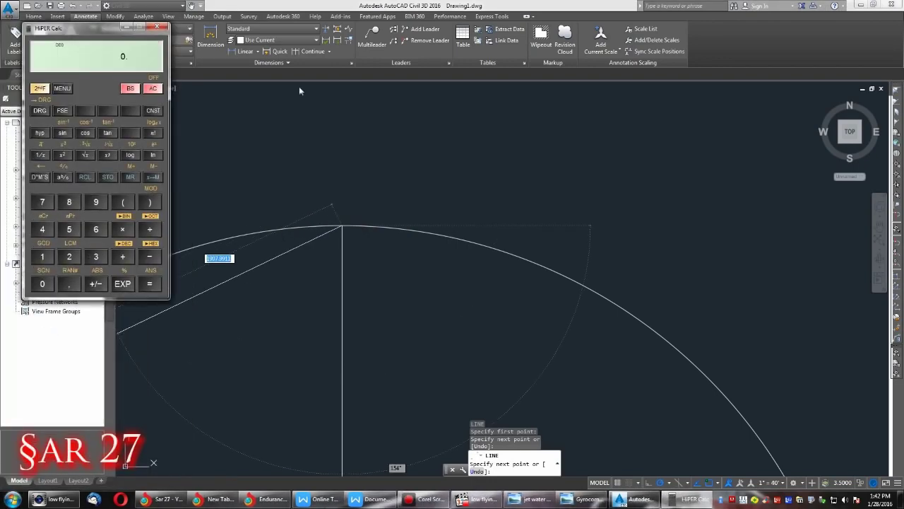
mouse_move(110, 30)
mouse_down()
mouse_move(697, 108)
mouse_move(707, 119)
mouse_up()
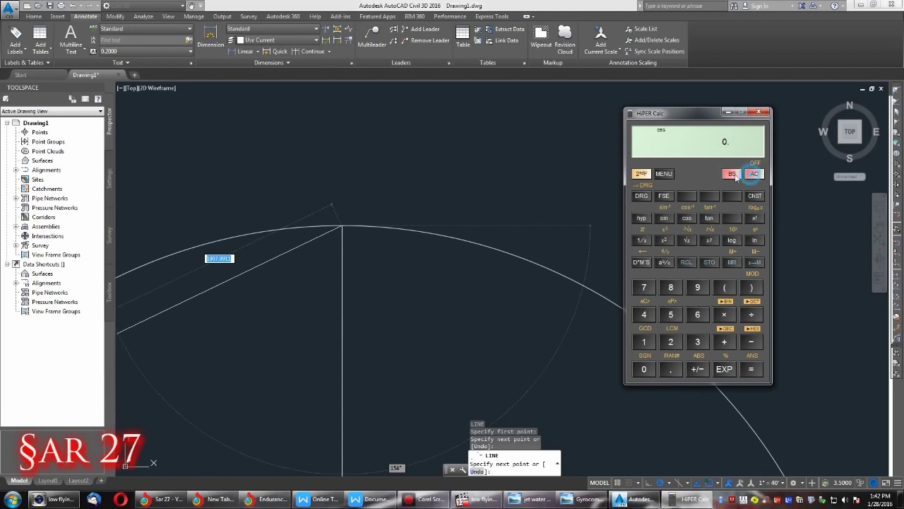
text(10)
key(plus)
text(5280)
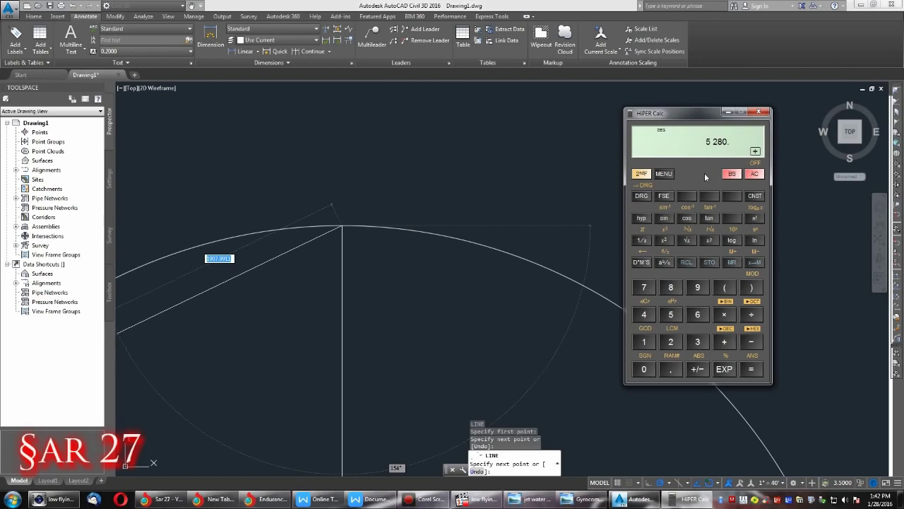
key(Return)
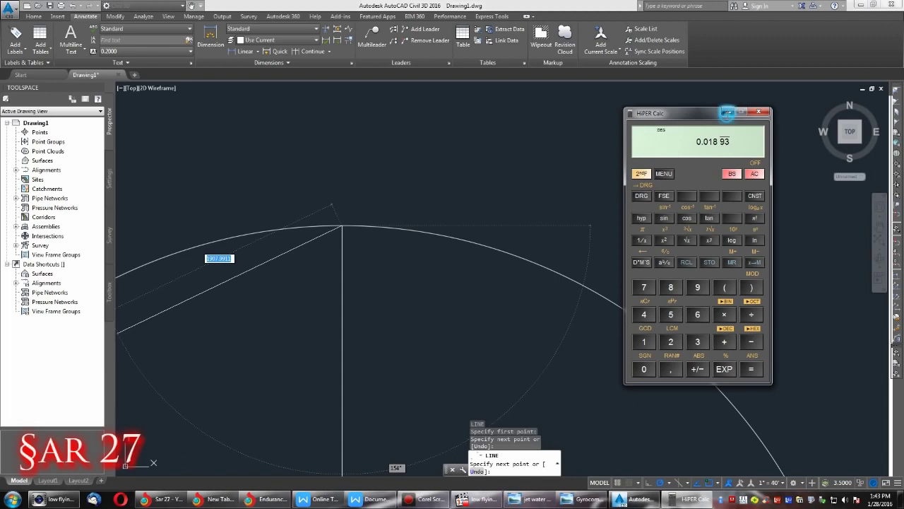
click(727, 111)
Step: Extend the radius line 0.01893 miles upward, then draw the 200-mile horizontal flight line
text(.01893)
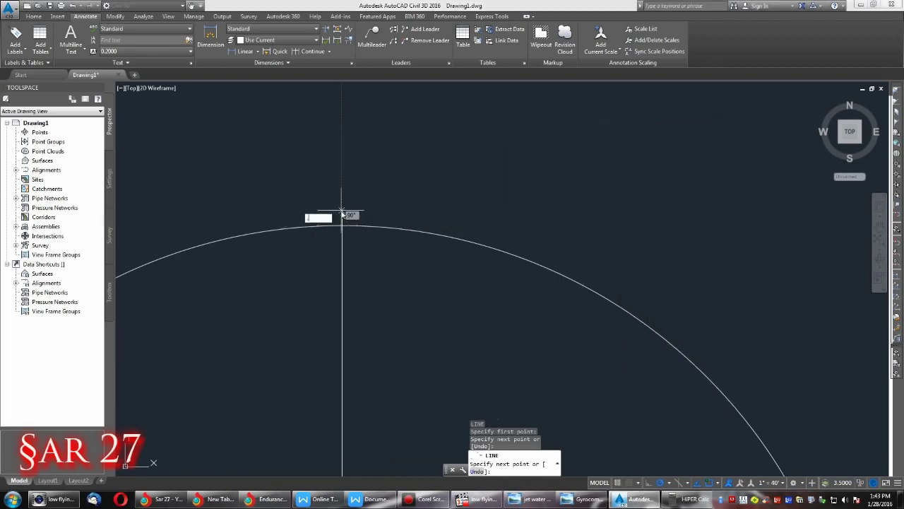
key(Return)
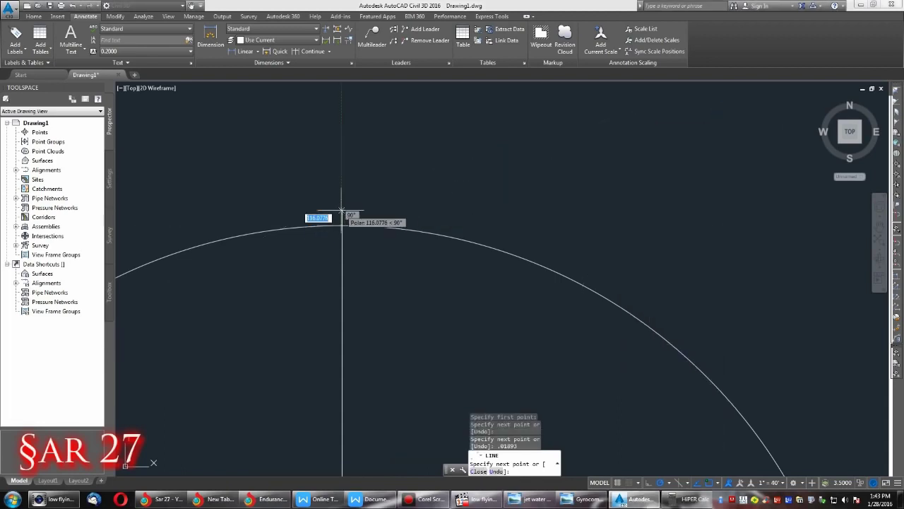
scroll(339, 214, up, 5)
scroll(337, 276, up, 3)
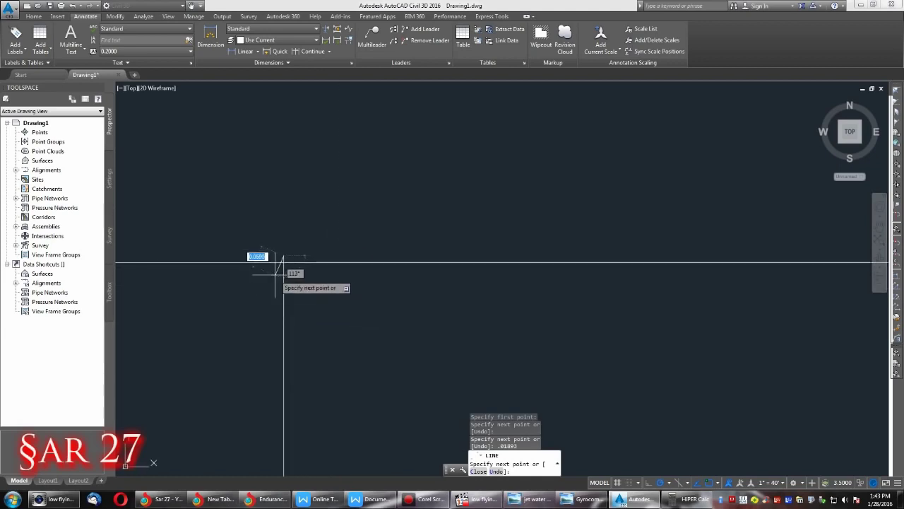
scroll(304, 269, up, 2)
scroll(309, 272, up, 3)
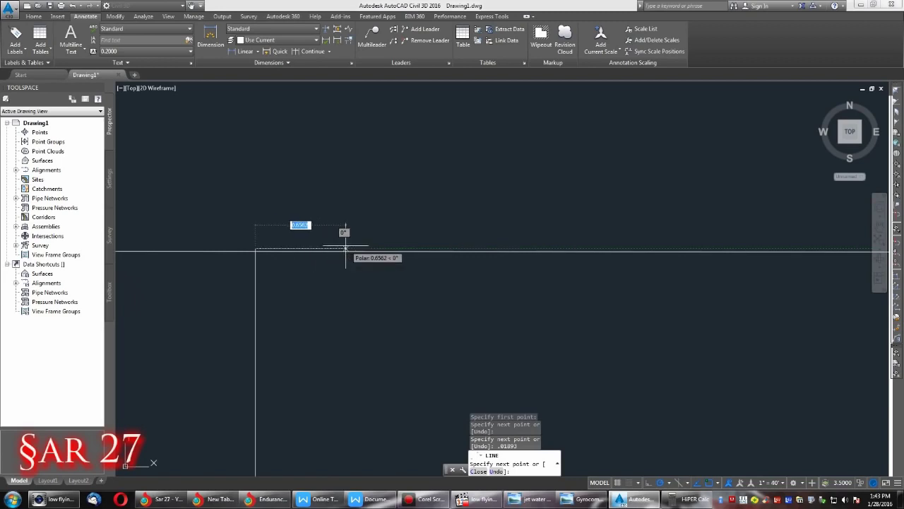
text(200)
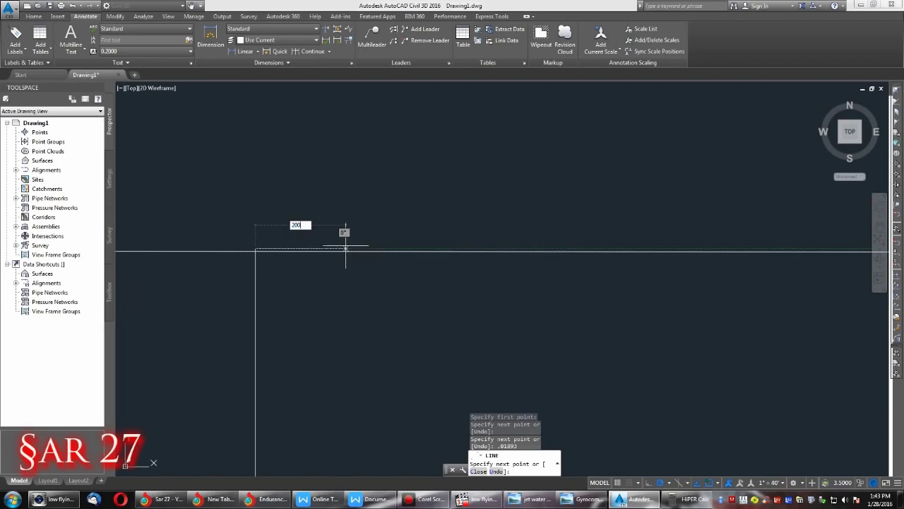
key(Return)
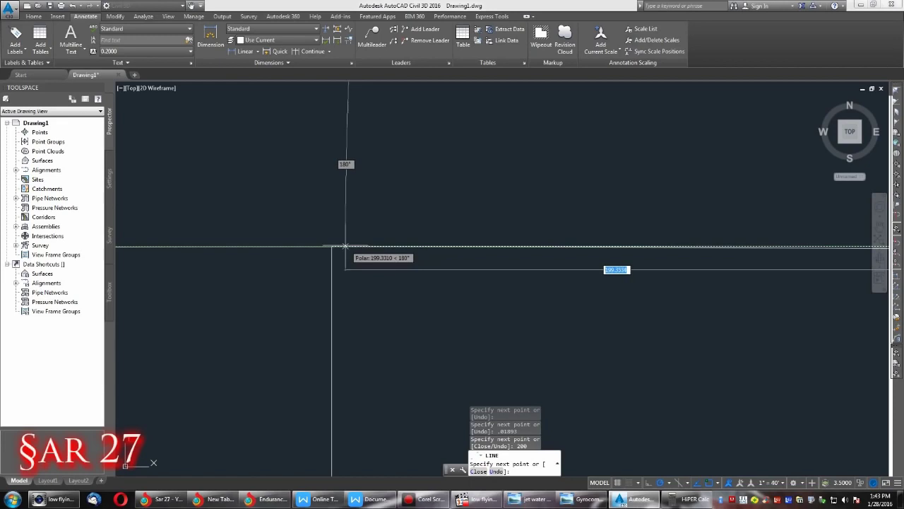
Step: End the flight line with a short vertical segment dropping down to the arc
click(191, 5)
mouse_move(606, 199)
mouse_down()
mouse_move(298, 204)
mouse_move(434, 269)
mouse_up()
drag(671, 232, 551, 233)
key(Escape)
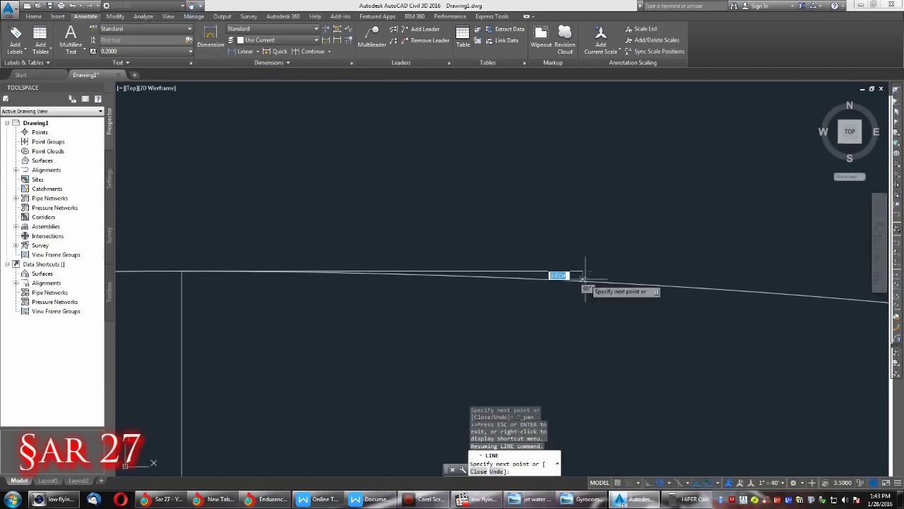
click(583, 280)
key(Return)
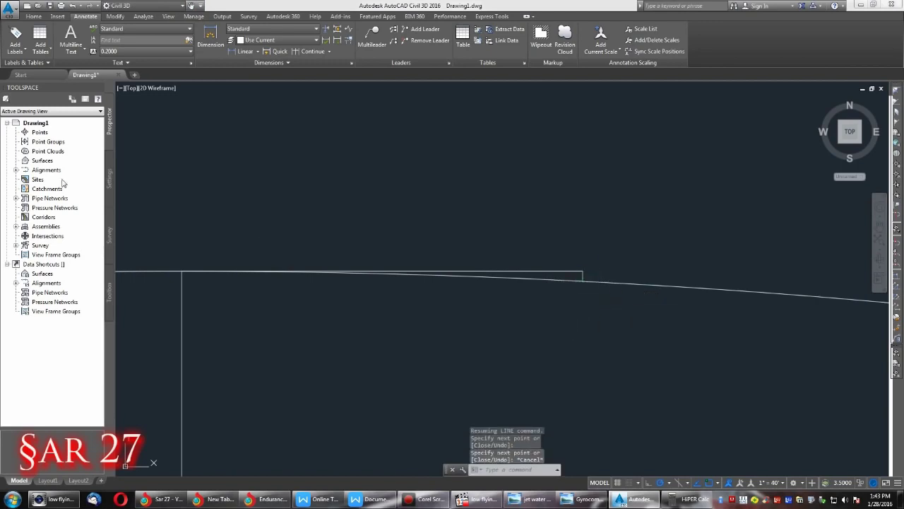
drag(62, 181, 62, 184)
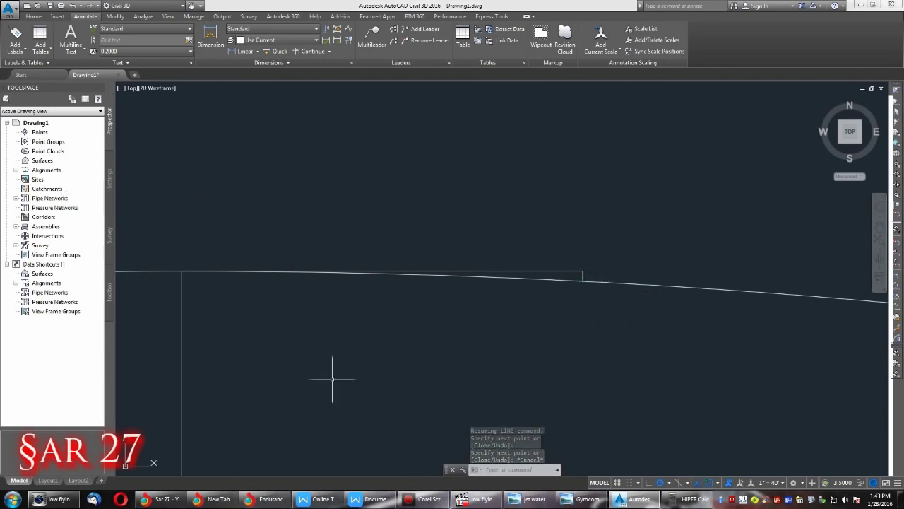
click(575, 500)
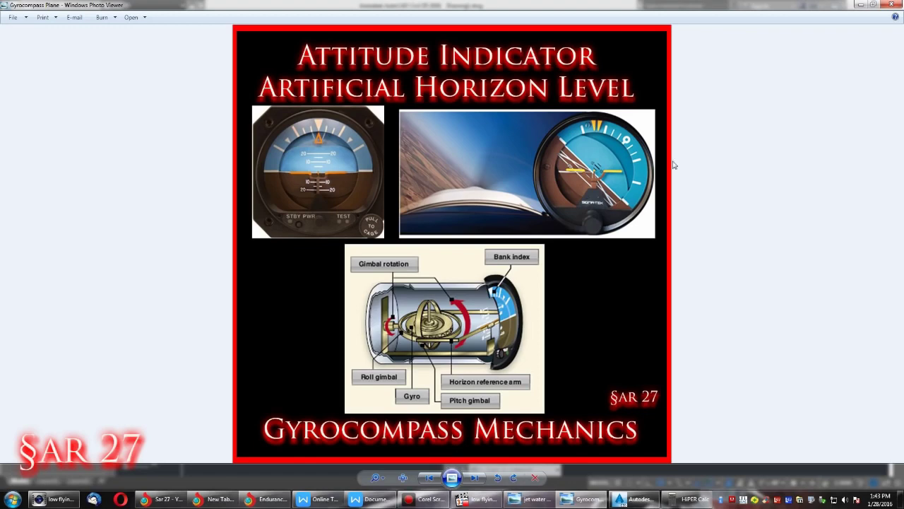
Step: Hide the Gyrocompass image to return to the drawing with the flight line and arc
click(861, 4)
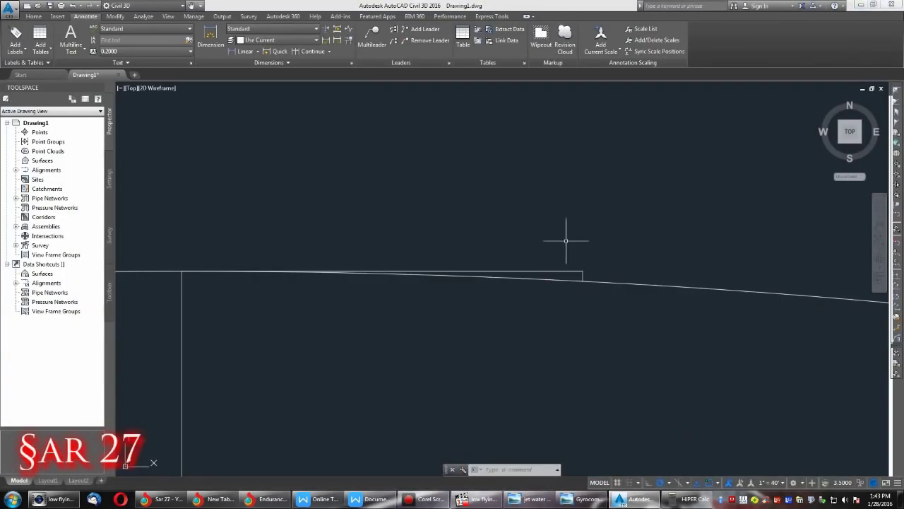
Step: Add a vertical 5.0739 linear dimension from the flight line's right end down to the arc
key(Escape)
text(DIM)
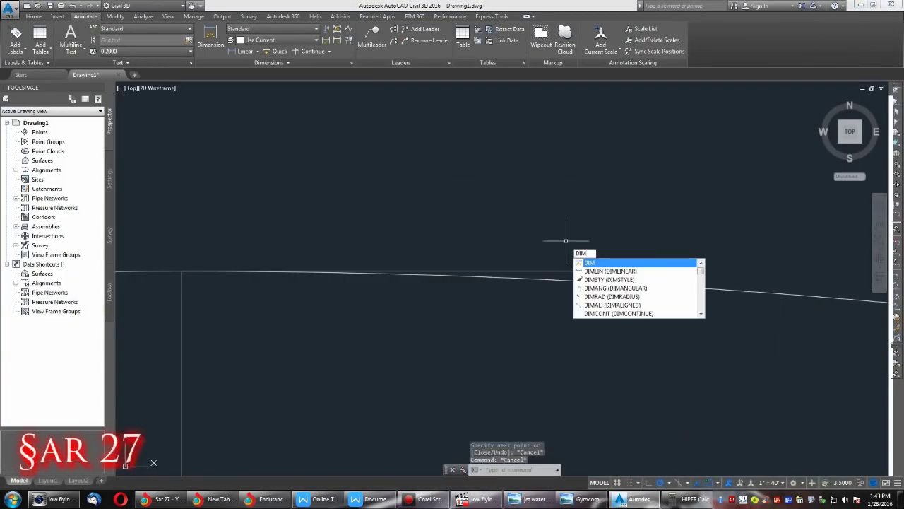
key(Down)
key(Return)
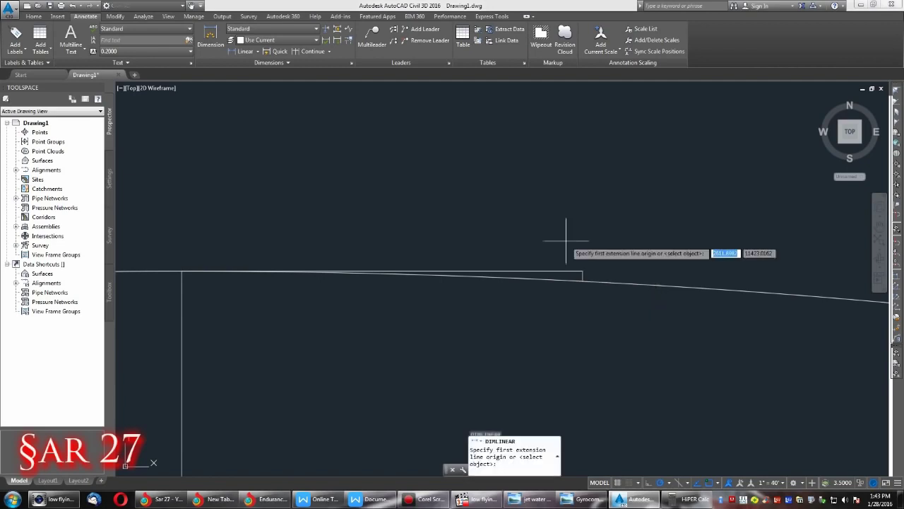
click(582, 276)
click(582, 282)
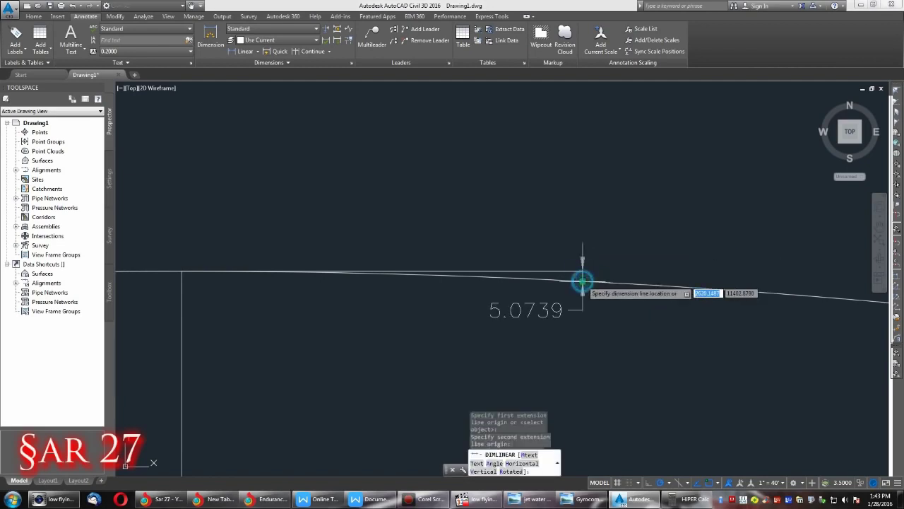
click(582, 282)
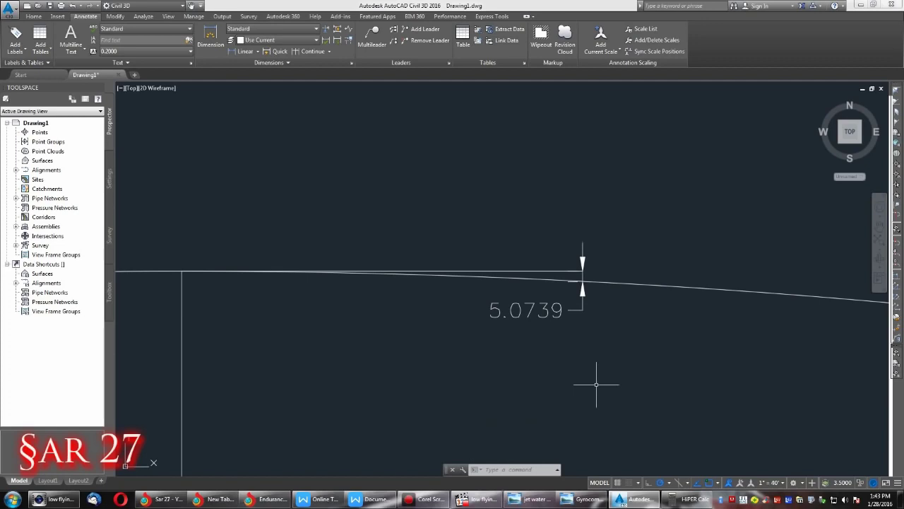
Step: Place a 200.0000 linear dimension above the flight line, then show the jet water military image
text(dim)
key(Down)
key(Return)
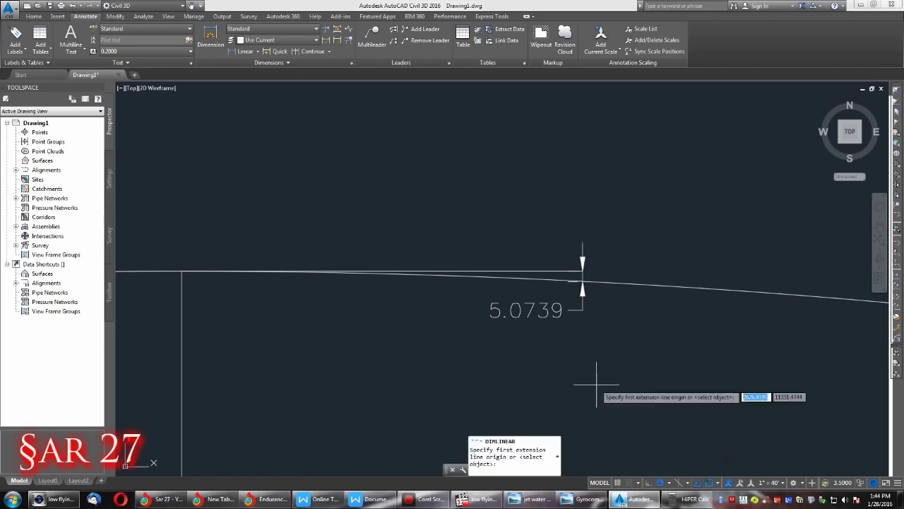
click(582, 271)
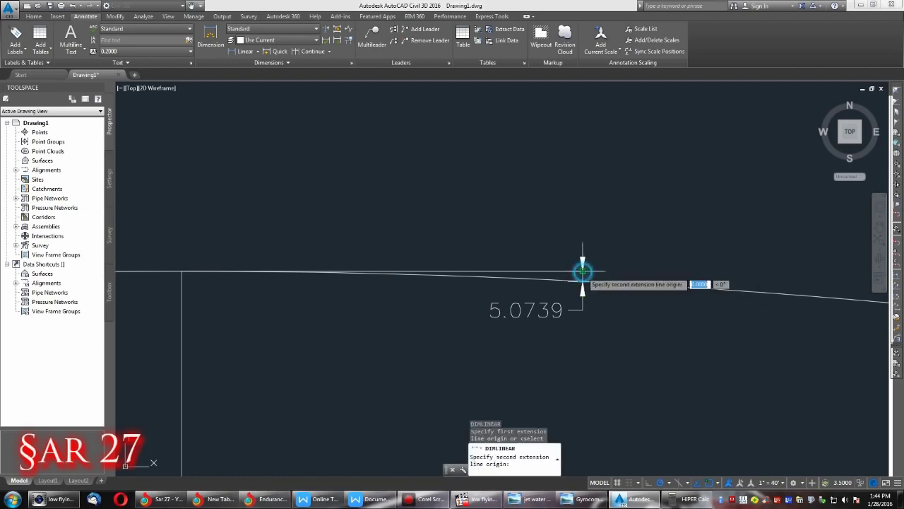
click(182, 270)
click(186, 222)
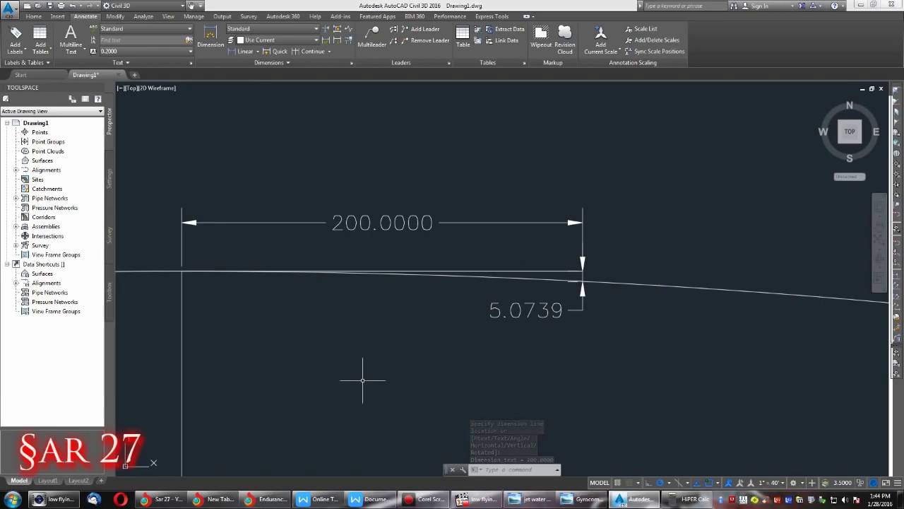
click(541, 502)
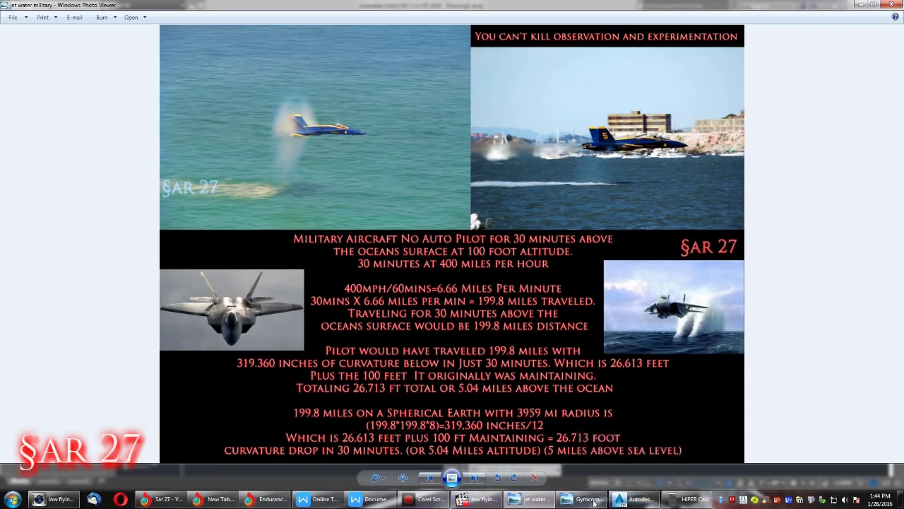
click(643, 500)
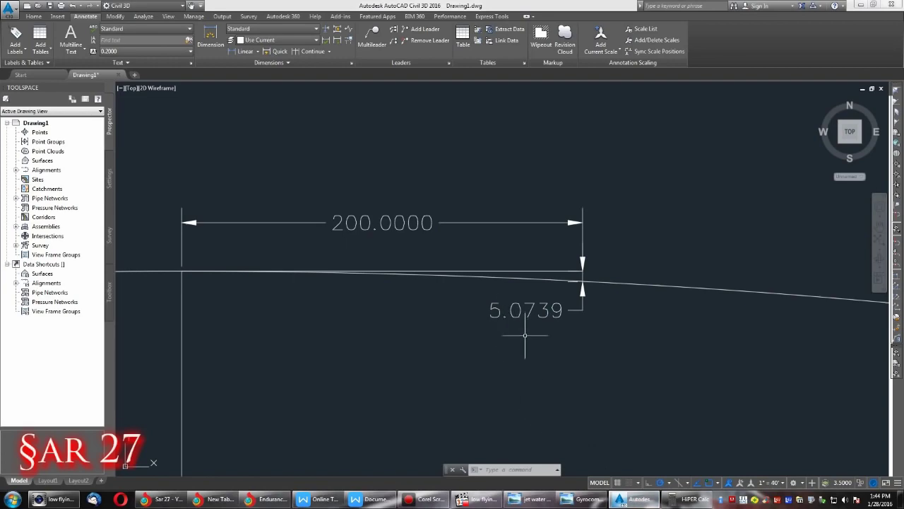
click(535, 499)
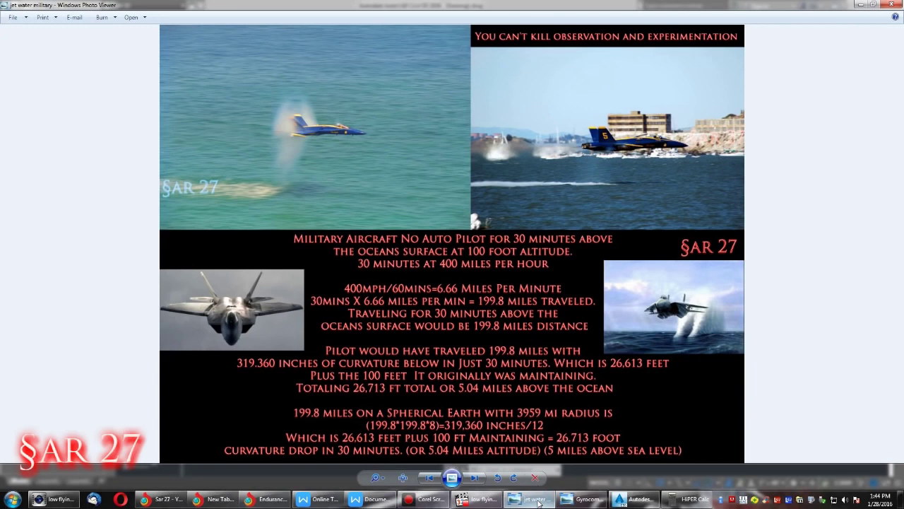